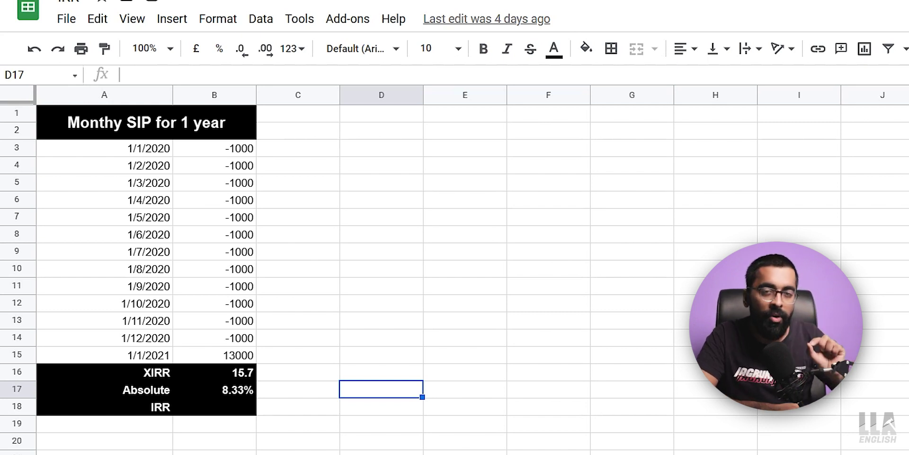
Point out the first SIP date, 1/1/2020, in the Monthly SIP table
click(162, 154)
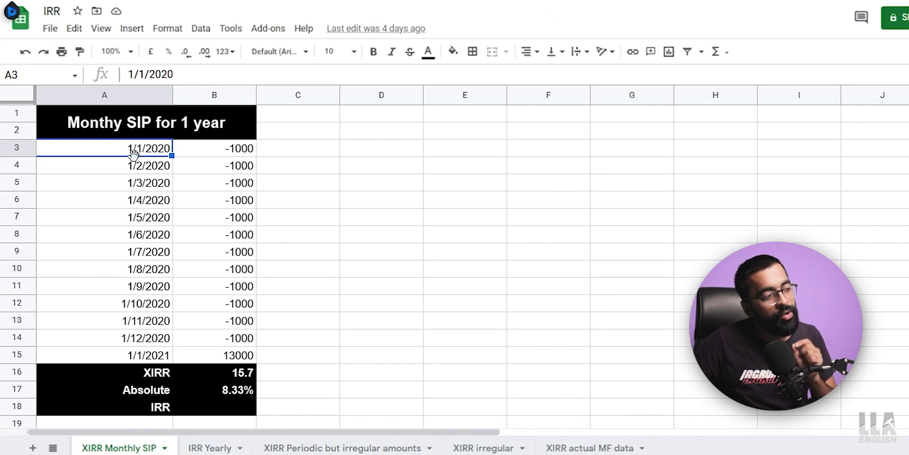
click(240, 149)
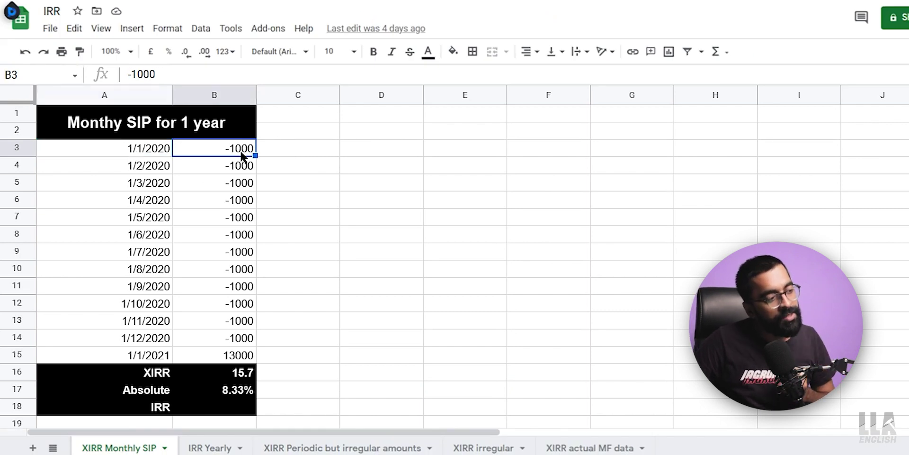
click(146, 171)
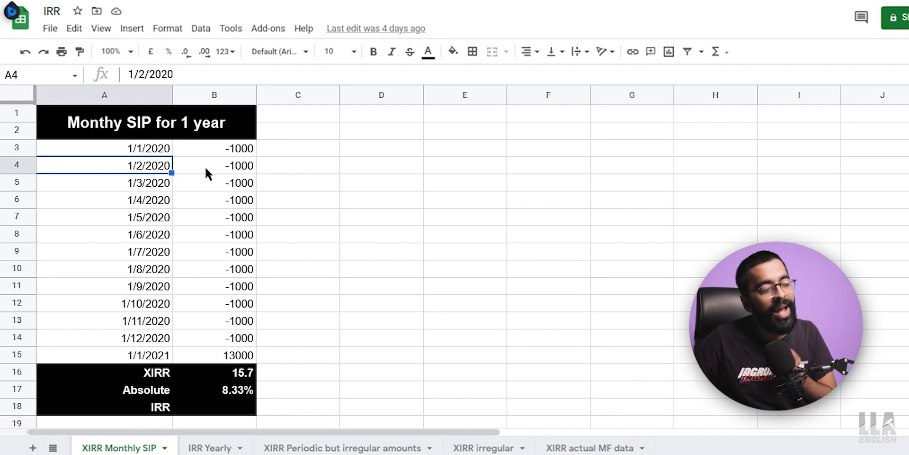
click(164, 358)
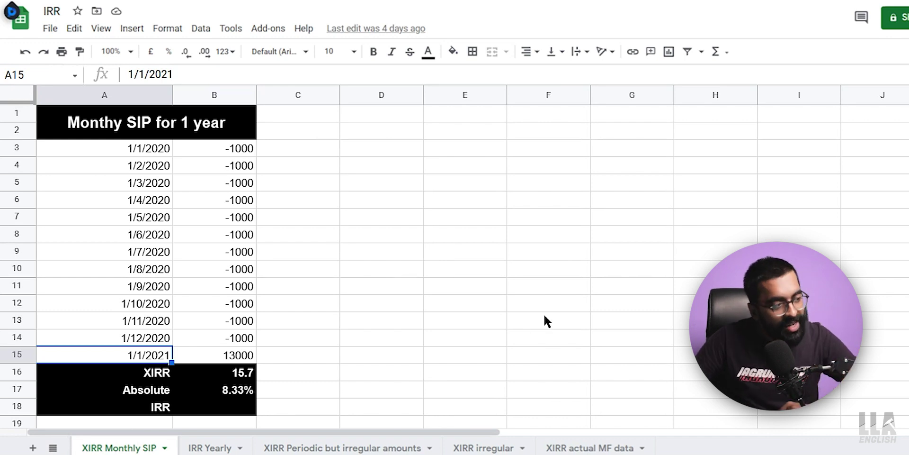
click(203, 151)
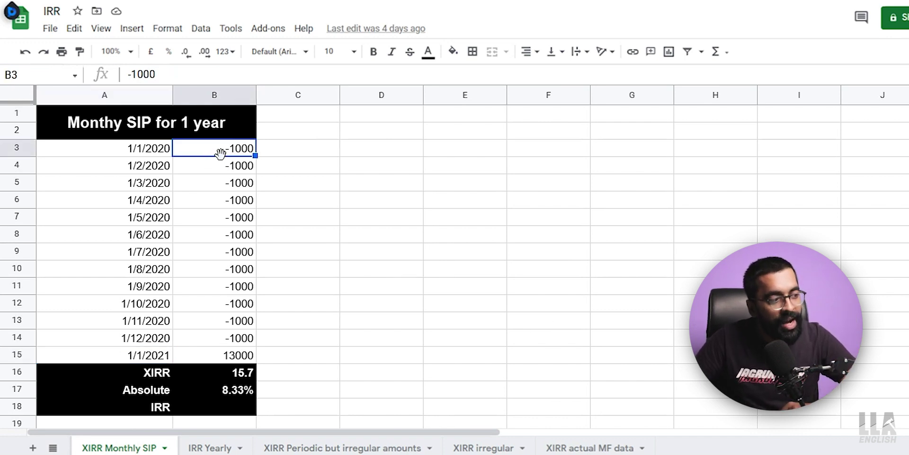
click(241, 356)
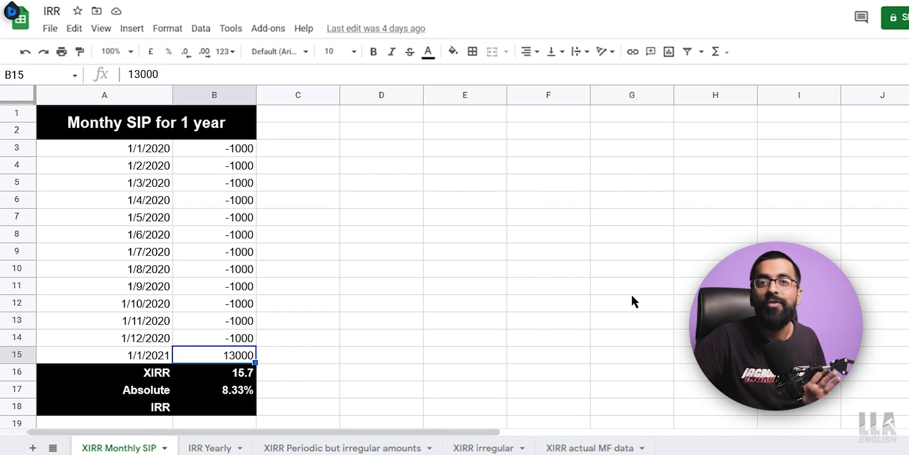
click(137, 148)
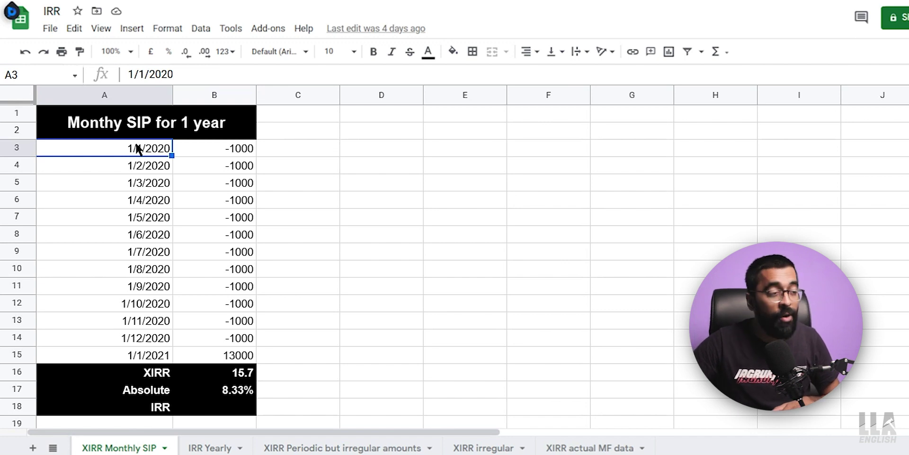
double_click(137, 148)
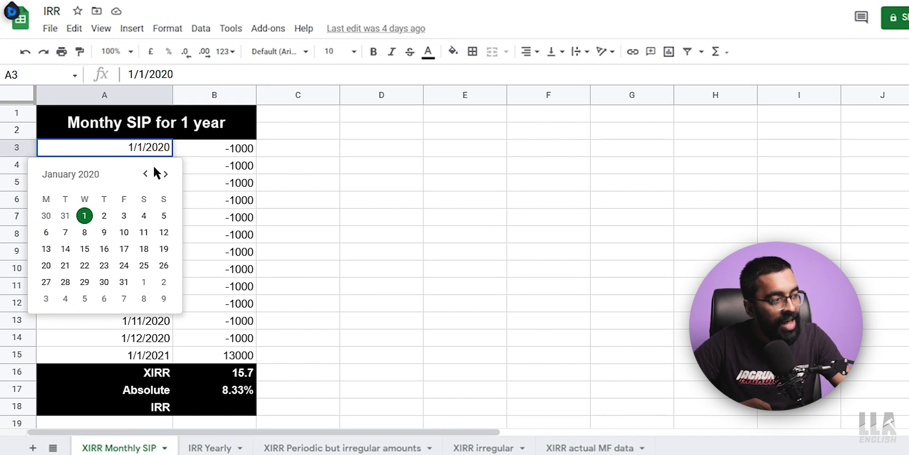
key(BackSpace)
text(.)
key(Right)
key(Delete)
text(.)
key(Return)
click(75, 150)
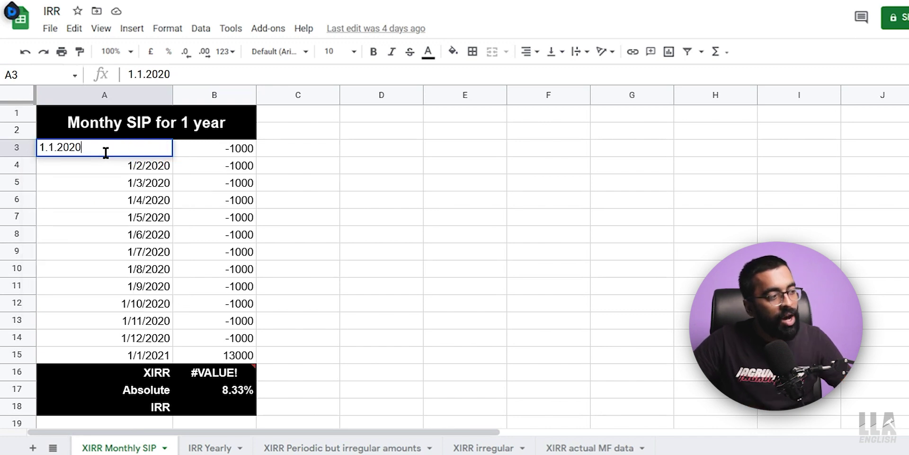
click(95, 194)
double_click(101, 150)
key(ctrl+a)
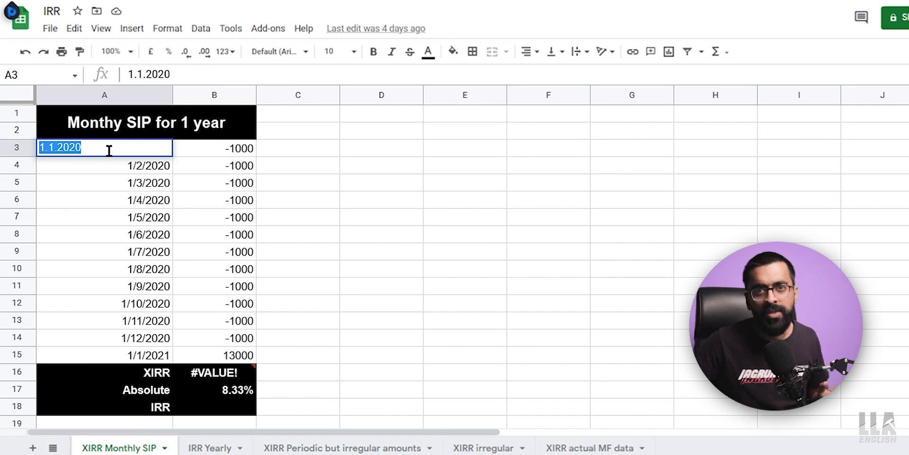
key(Escape)
key(ctrl+z)
click(147, 374)
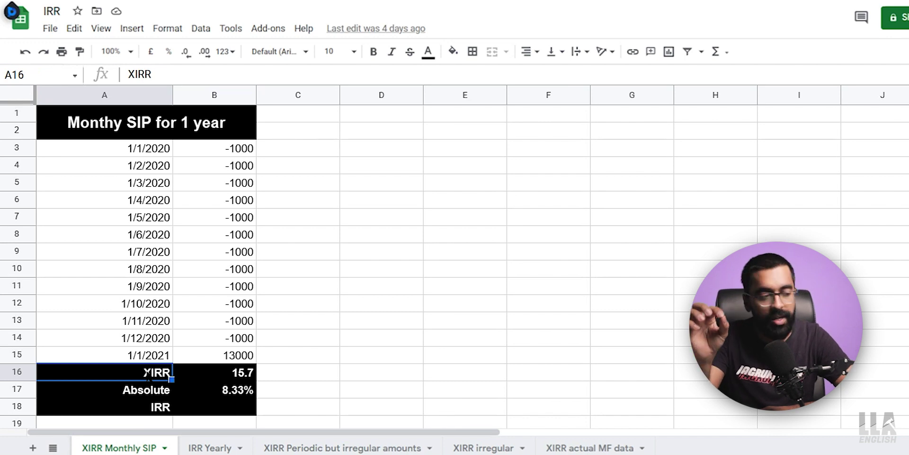
Enter =xirr(B3:B15, A3:A15)*100 in B16 to show the SIP's XIRR of 15.7
click(227, 375)
text(=x)
key(BackSpace)
key(BackSpace)
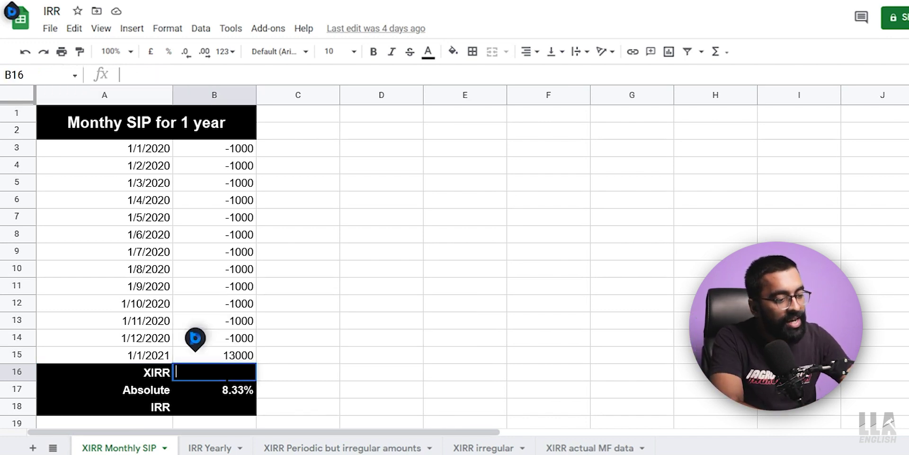
text(xir)
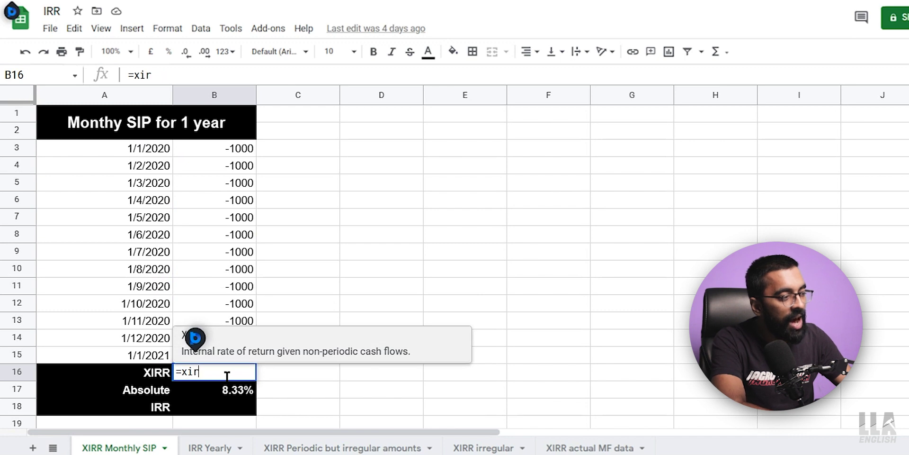
text(r()
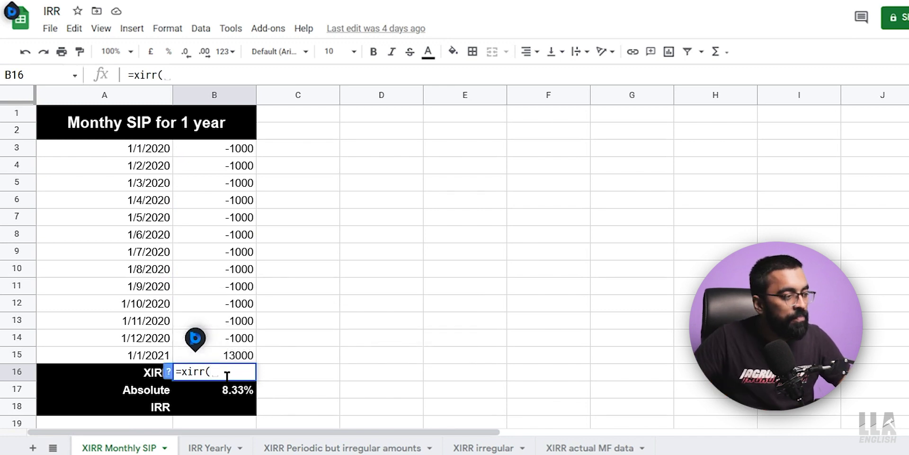
drag(238, 149, 246, 359)
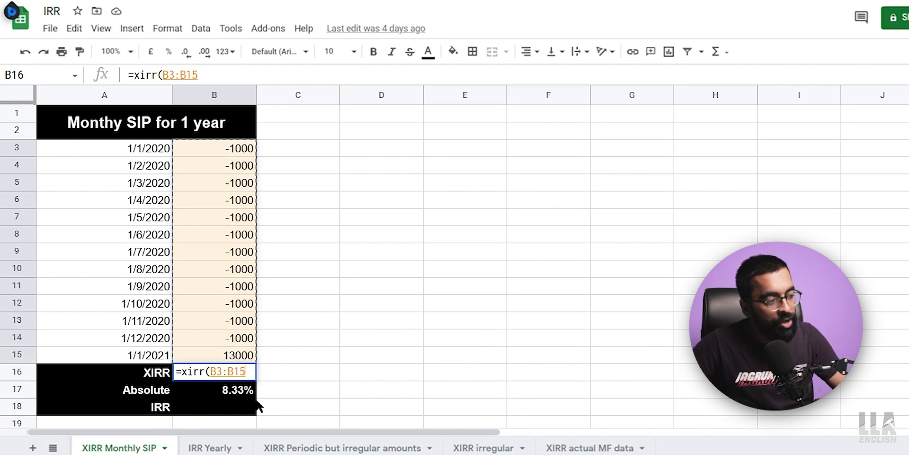
text(,)
drag(154, 148, 152, 356)
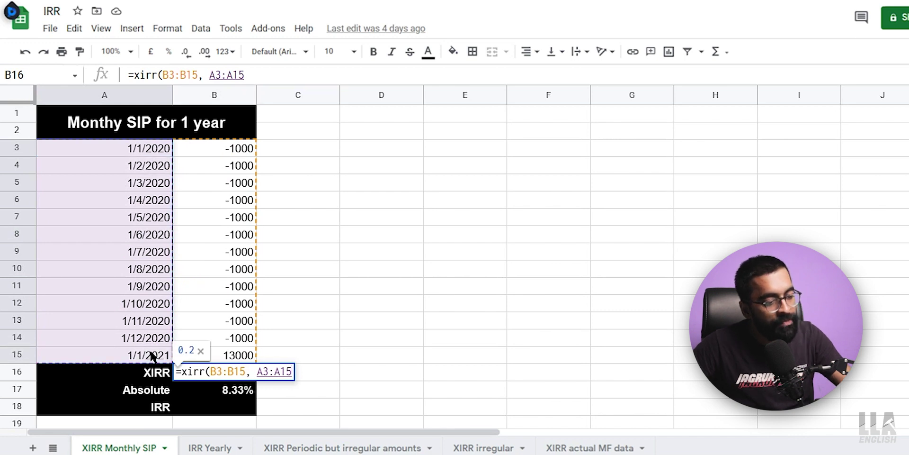
text())
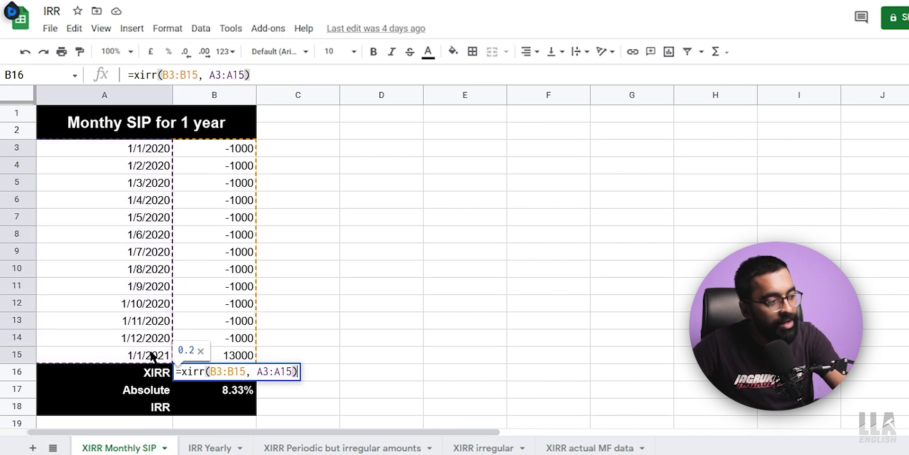
text(*100)
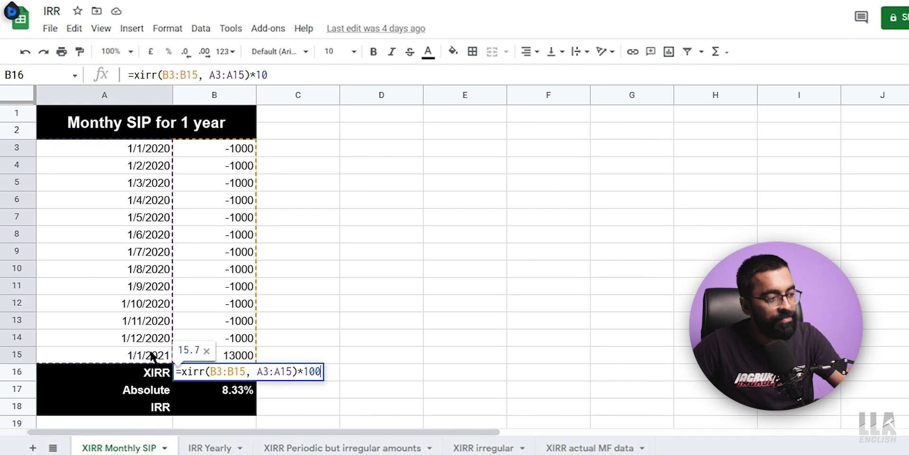
key(Return)
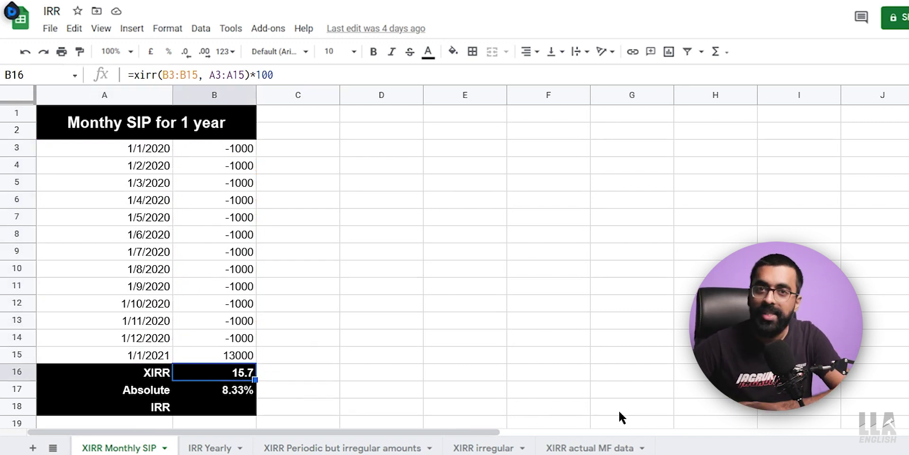
key(Down)
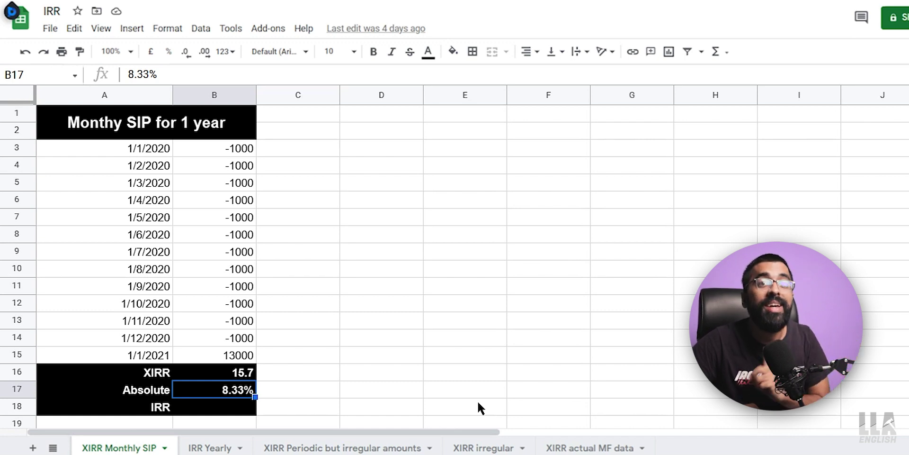
click(226, 411)
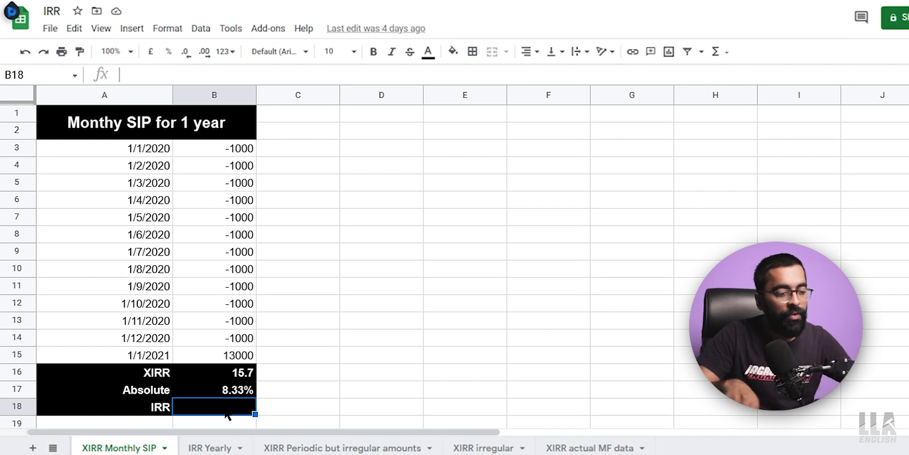
Enter =irr(B3:B15) in B18, which returns an IRR of 1%
text(=)
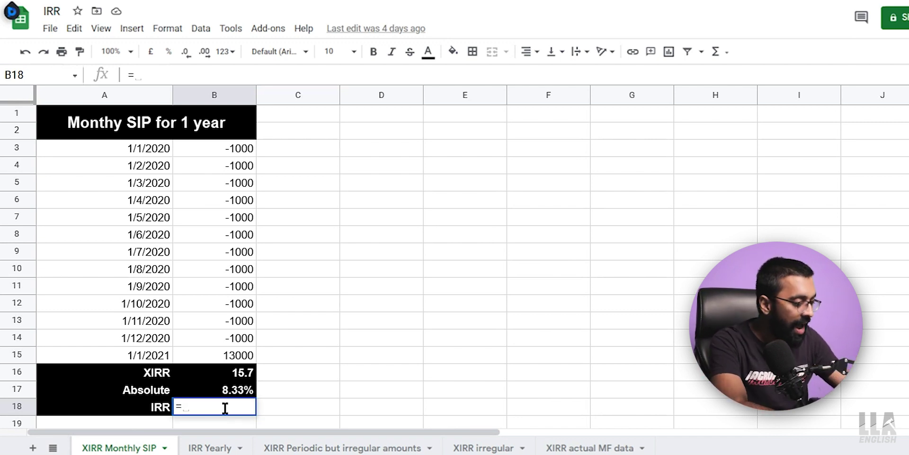
text(irr)
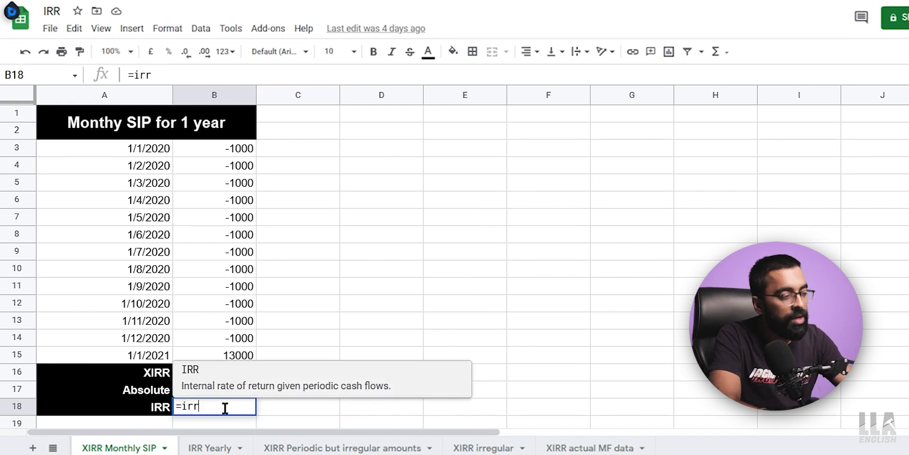
text(()
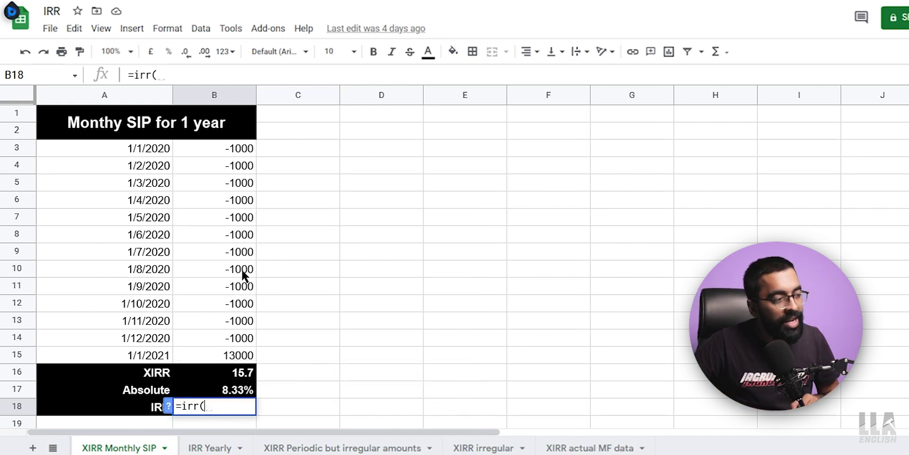
drag(228, 151, 240, 355)
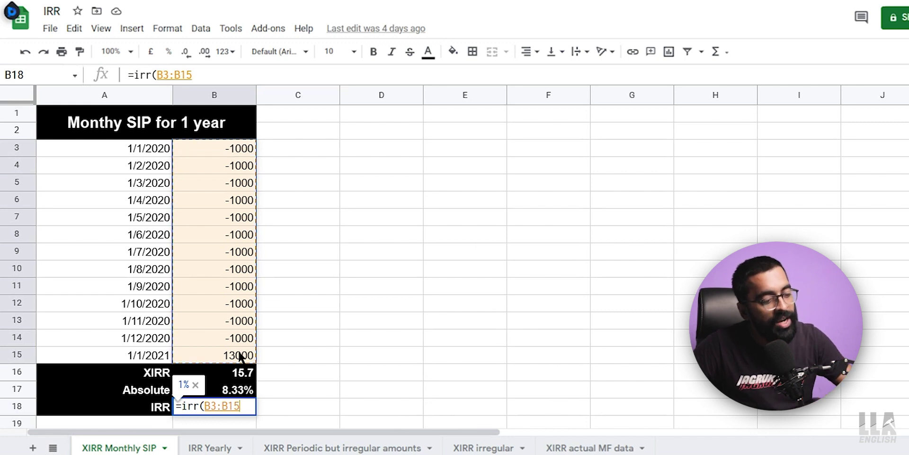
key(Return)
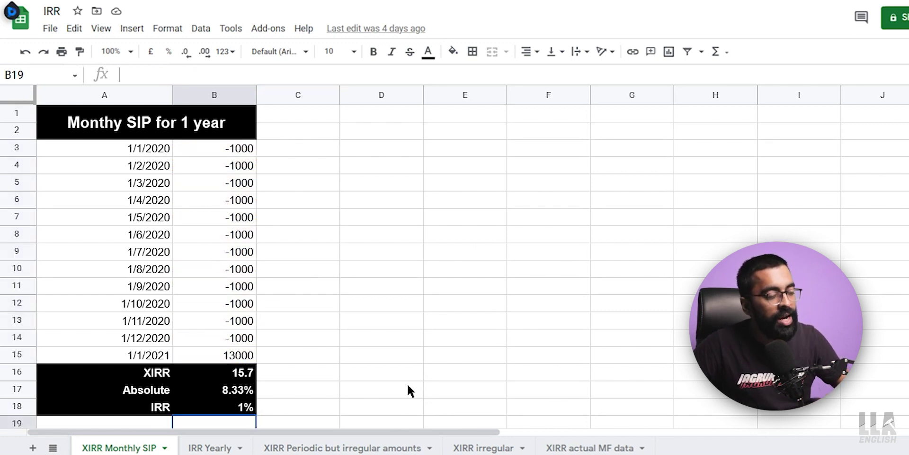
click(221, 412)
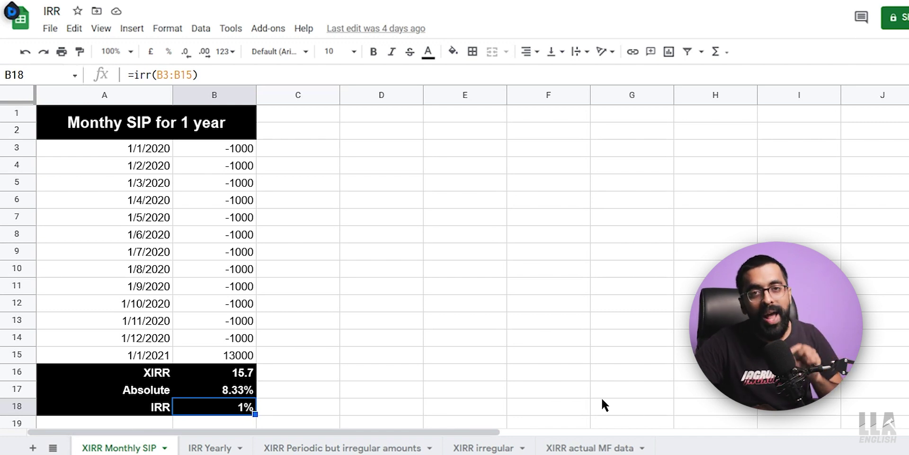
click(800, 373)
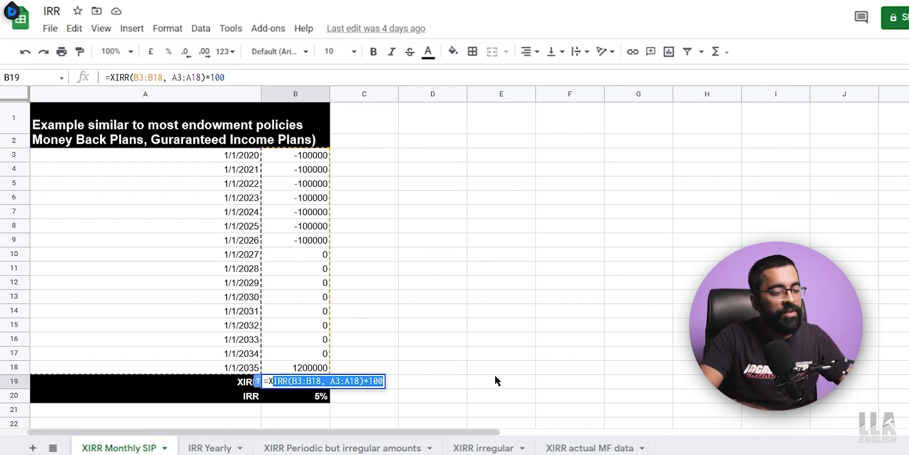
Rewrite B19 as =XIRR(B3:B18, A3:A18)*100, giving the endowment XIRR of 4.56
key(BackSpace)
key(BackSpace)
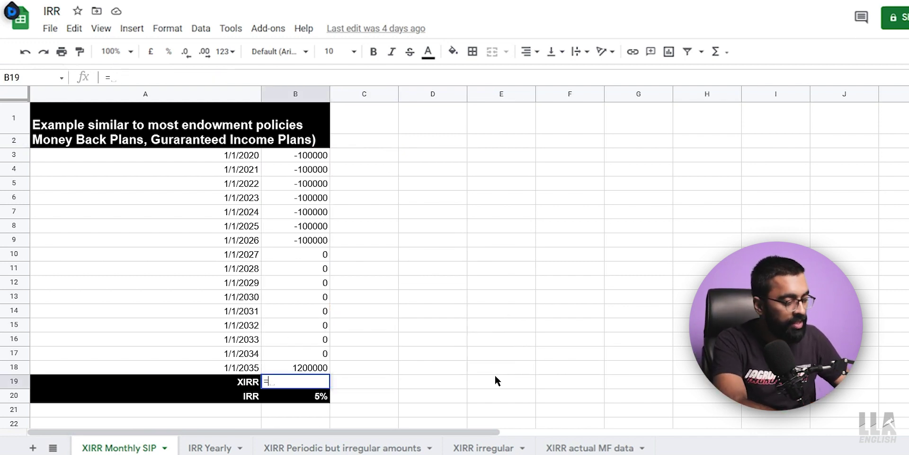
text(XI)
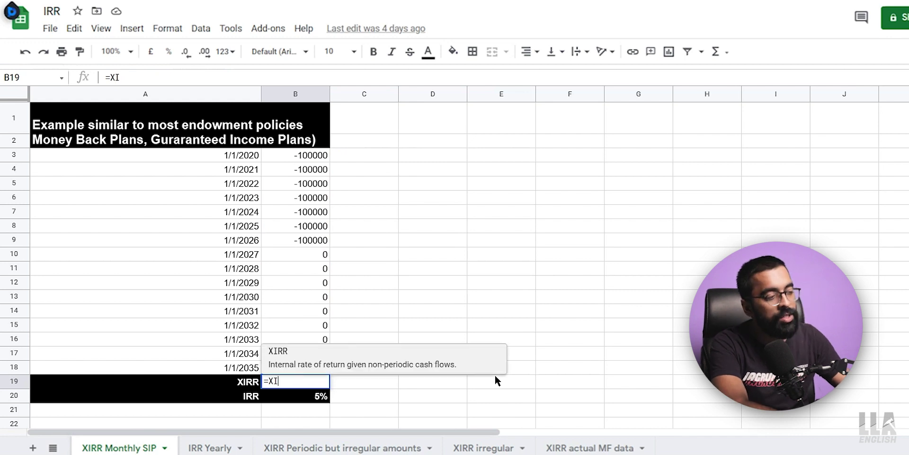
text(RR()
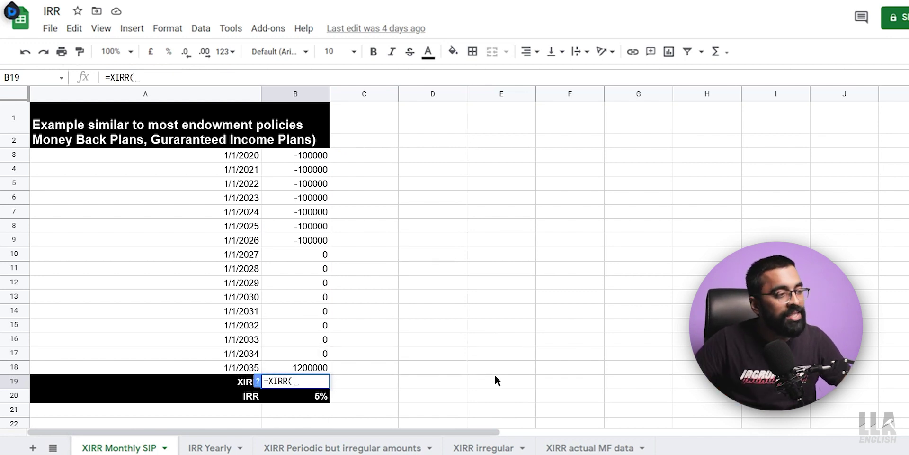
drag(318, 156, 313, 372)
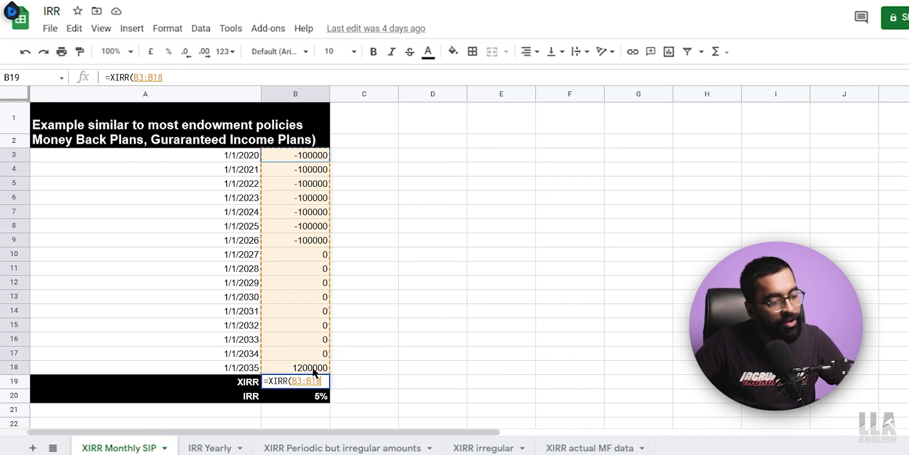
text(,)
drag(244, 157, 235, 369)
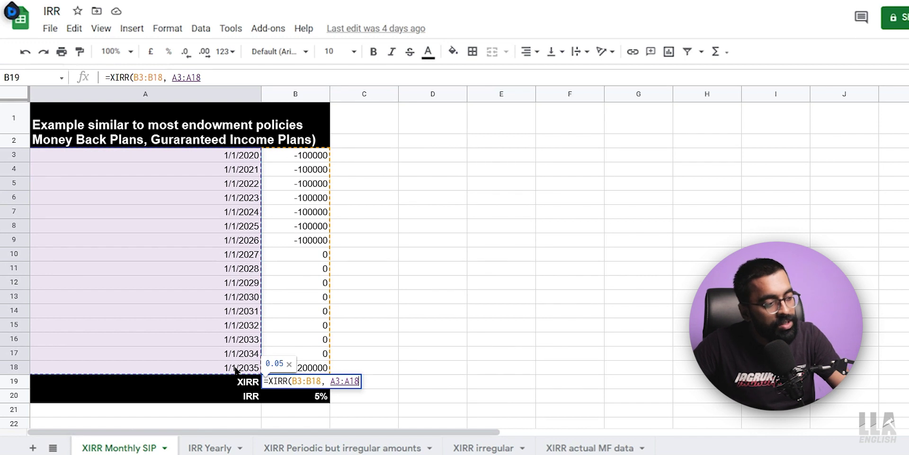
text()*100)
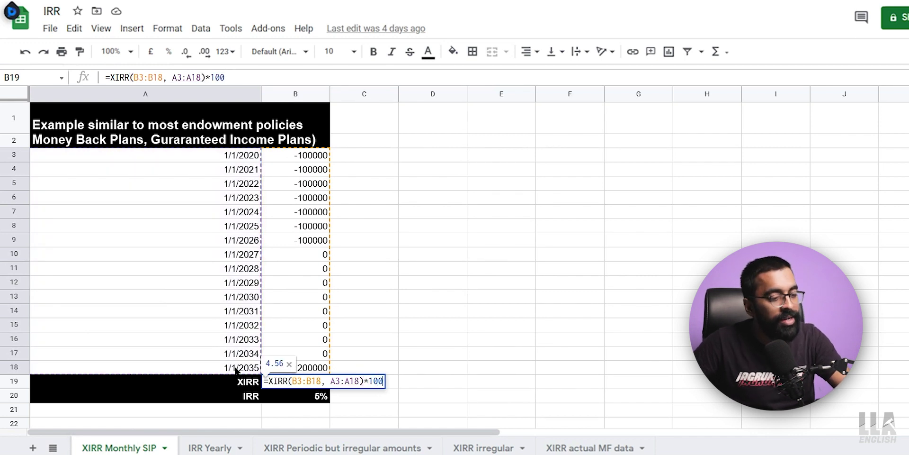
key(Return)
click(436, 330)
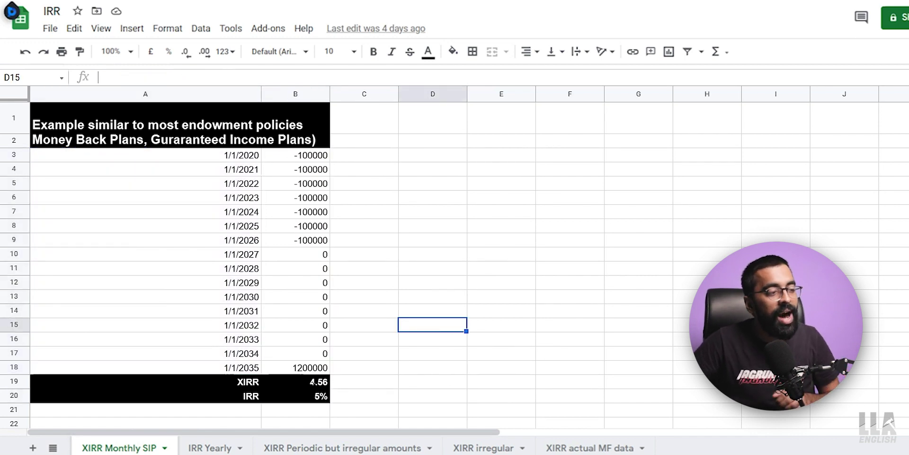
click(327, 383)
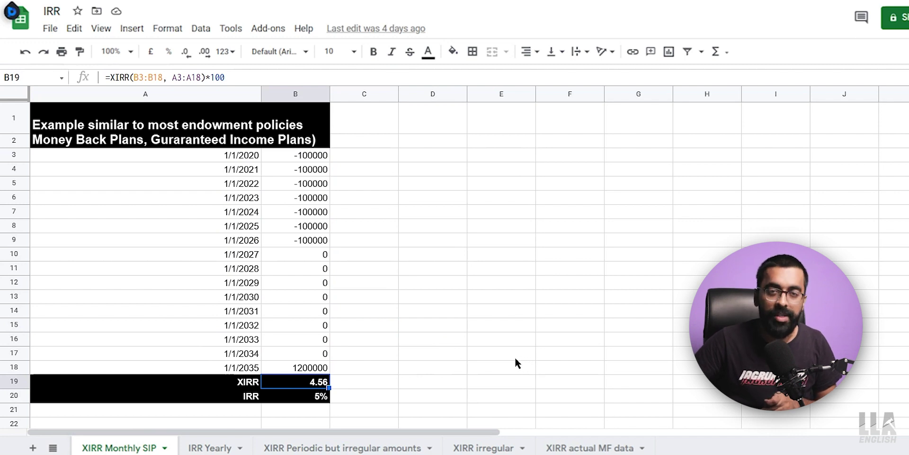
key(Down)
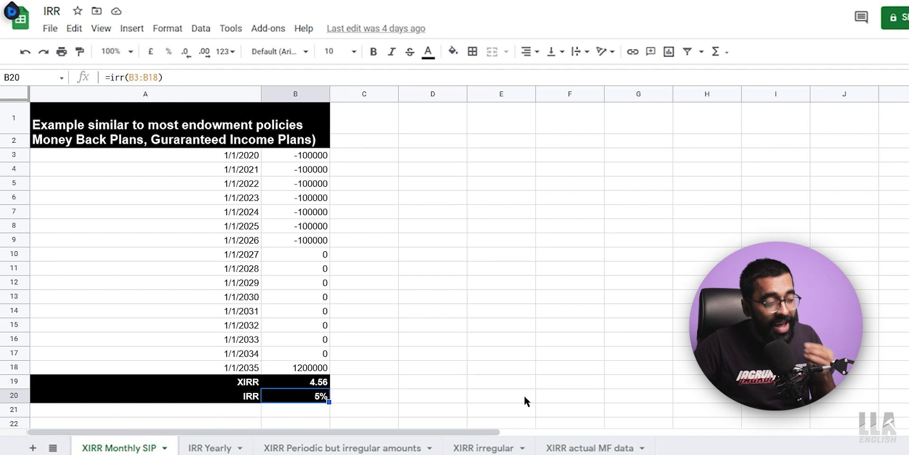
Enter =irr(B3:B18) in B20 to show the endowment IRR of 5%
text(=irr()
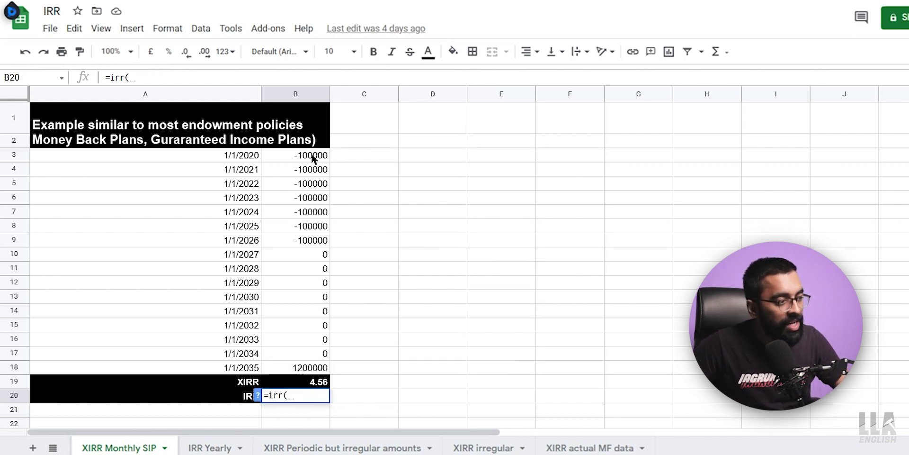
drag(314, 155, 318, 369)
key(Return)
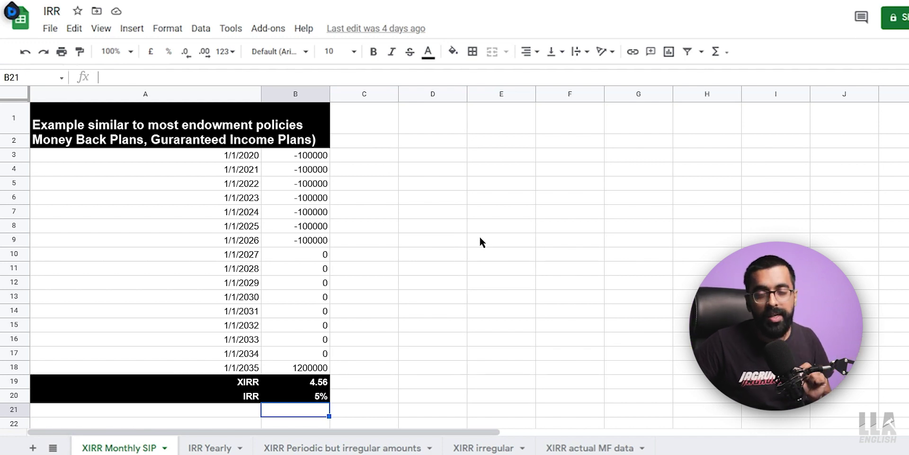
click(685, 311)
drag(303, 254, 325, 356)
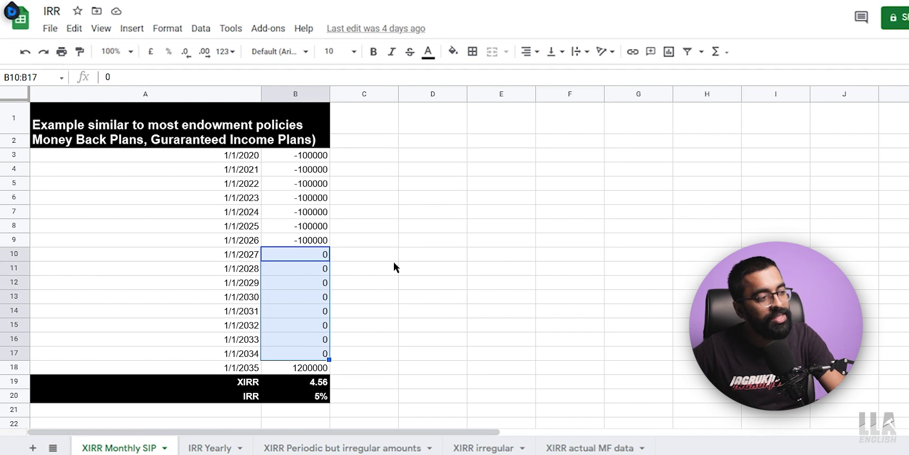
key(Delete)
click(318, 396)
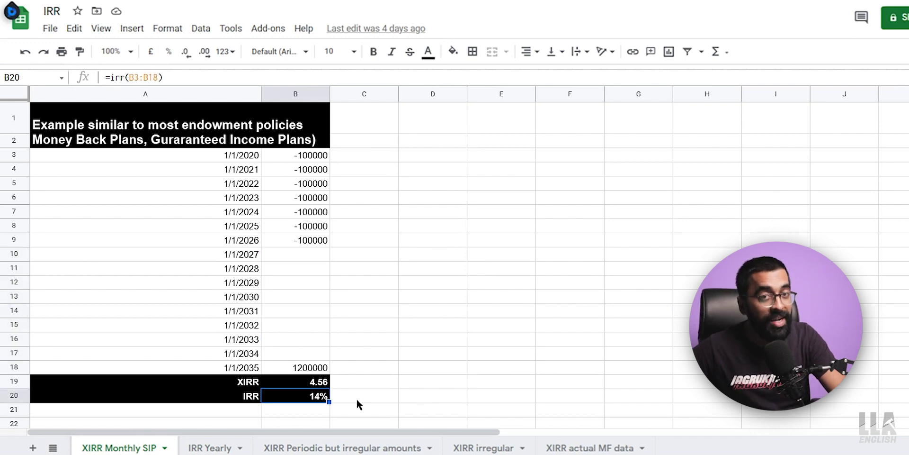
click(311, 385)
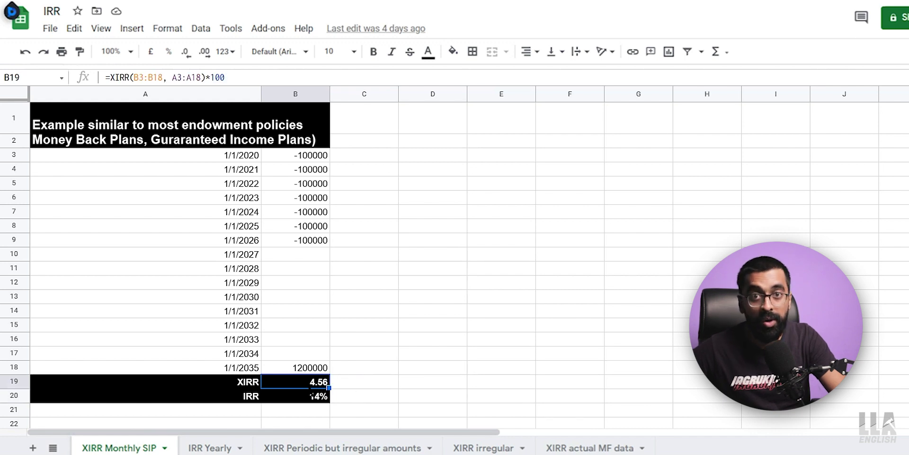
click(445, 399)
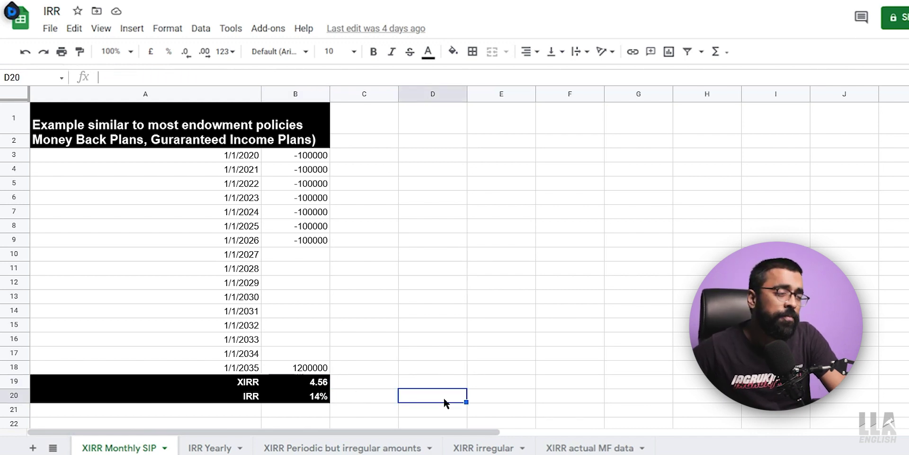
click(317, 402)
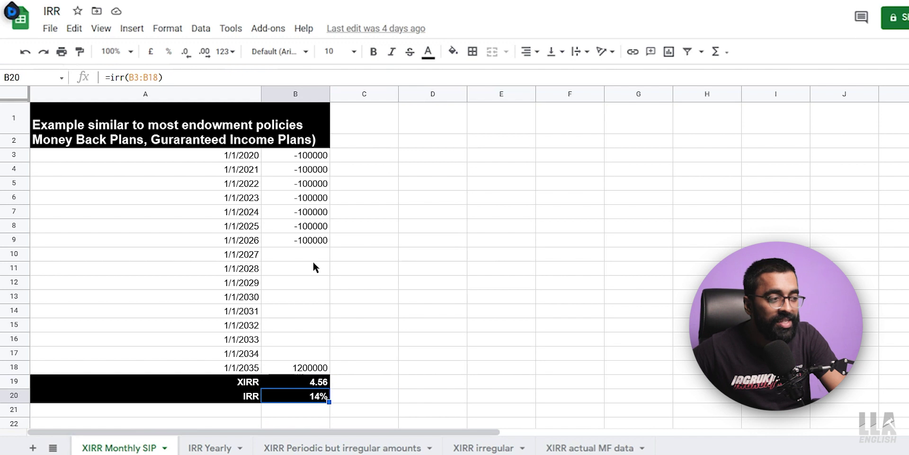
drag(313, 257, 318, 353)
click(312, 368)
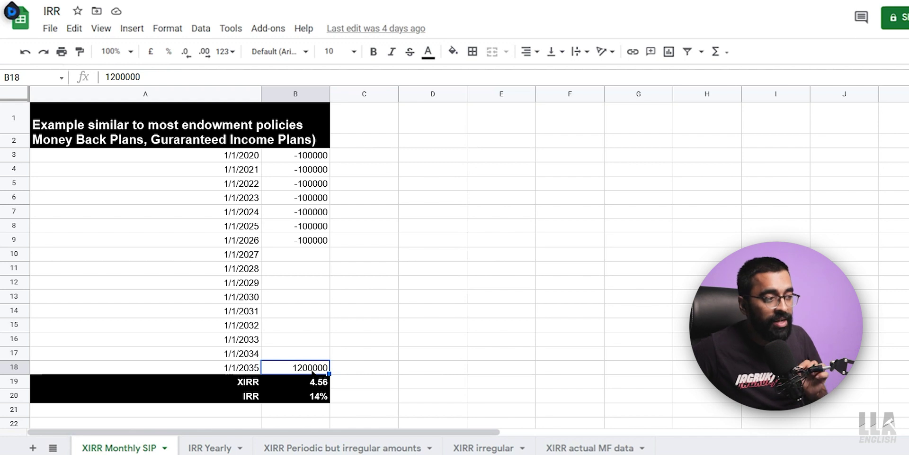
click(317, 256)
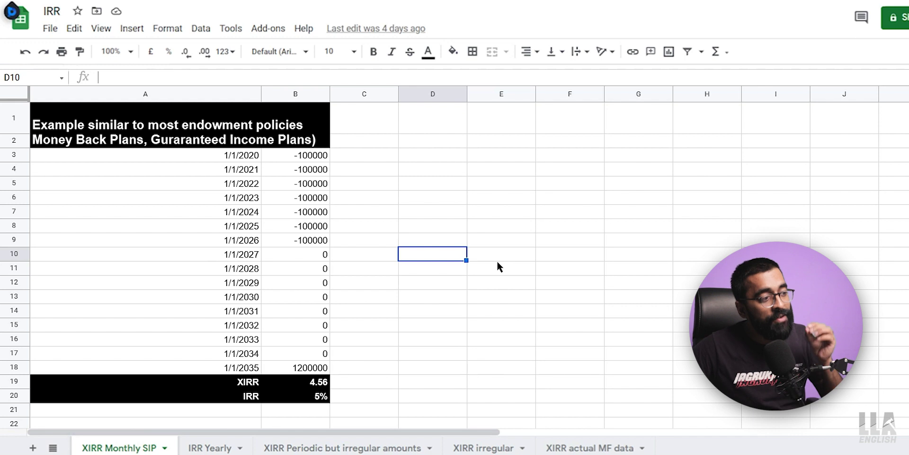
Clear the zero-amount rows for 2027 to 2034
drag(307, 255, 308, 353)
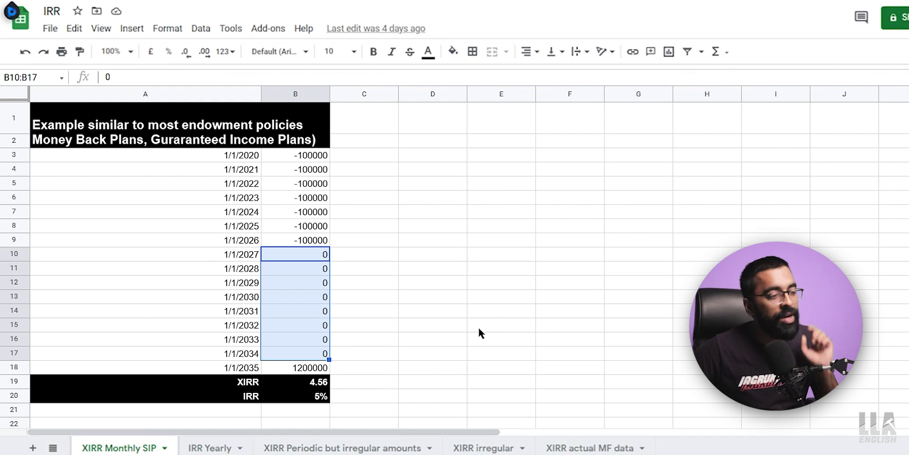
drag(228, 254, 321, 350)
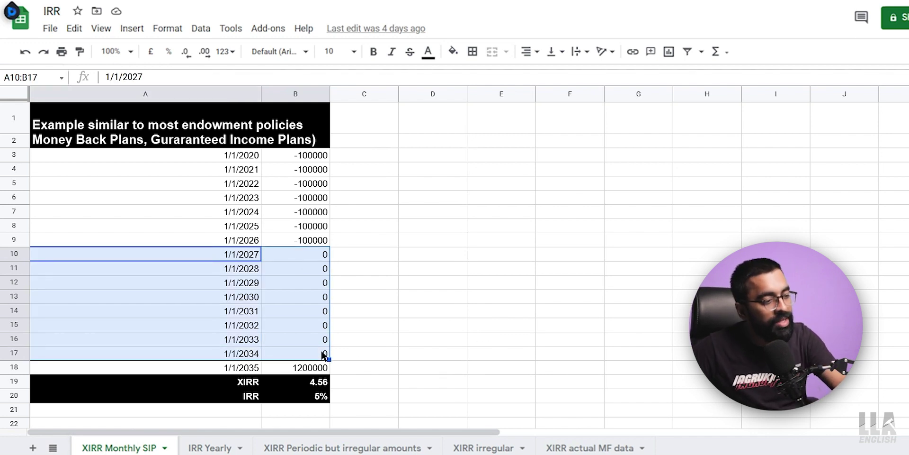
key(Delete)
Move the 2035 maturity row into row 10 and check the updated XIRR in B19
drag(227, 367, 293, 369)
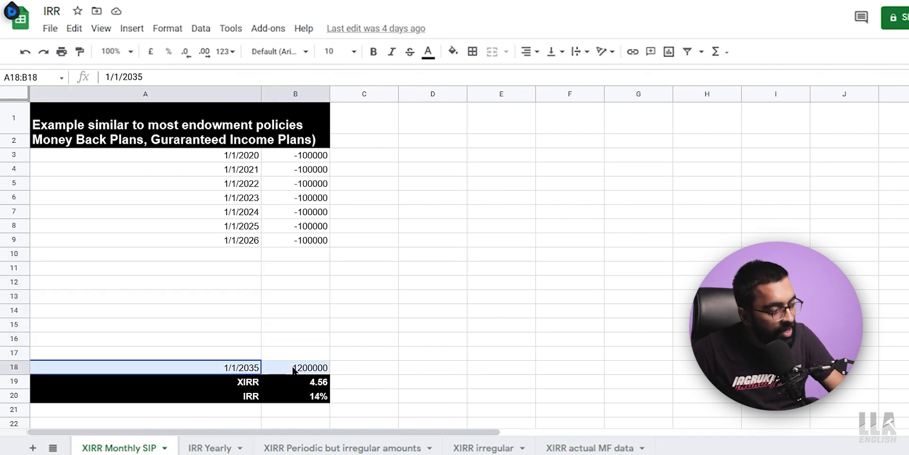
key(ctrl+c)
click(229, 255)
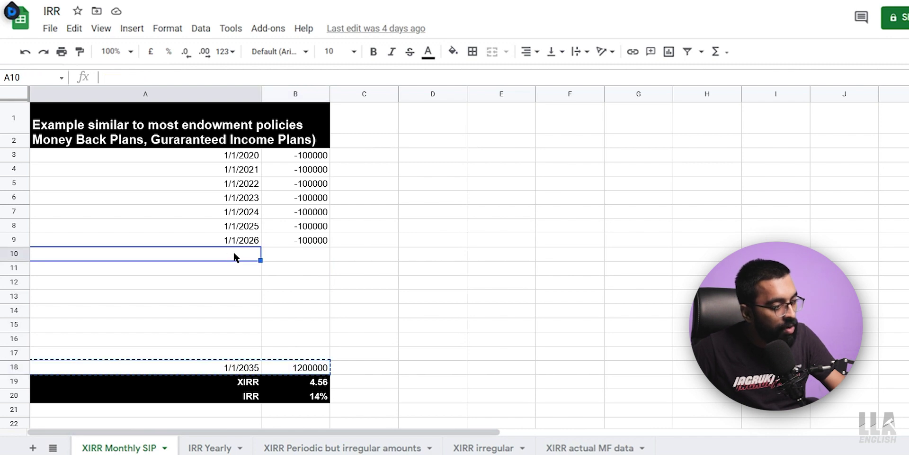
key(ctrl+v)
click(489, 282)
click(320, 382)
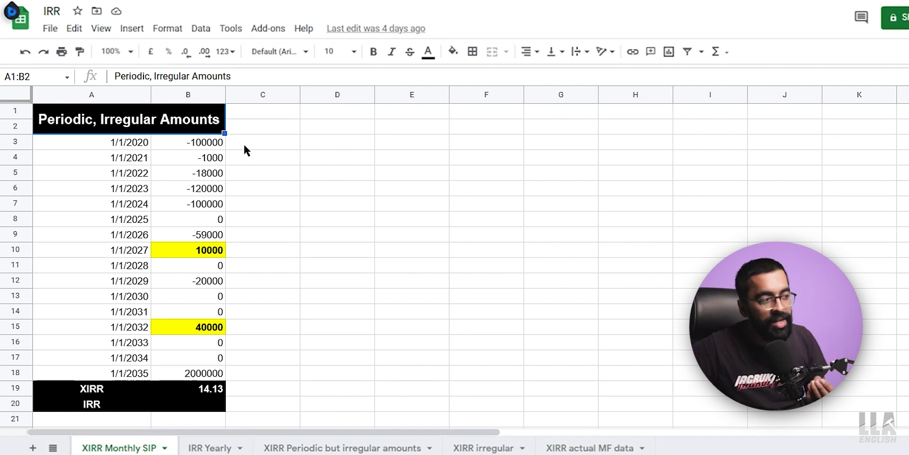
Review the 10000 inflow in 2027 and the 2000000 final payout in 2035
click(200, 254)
click(190, 373)
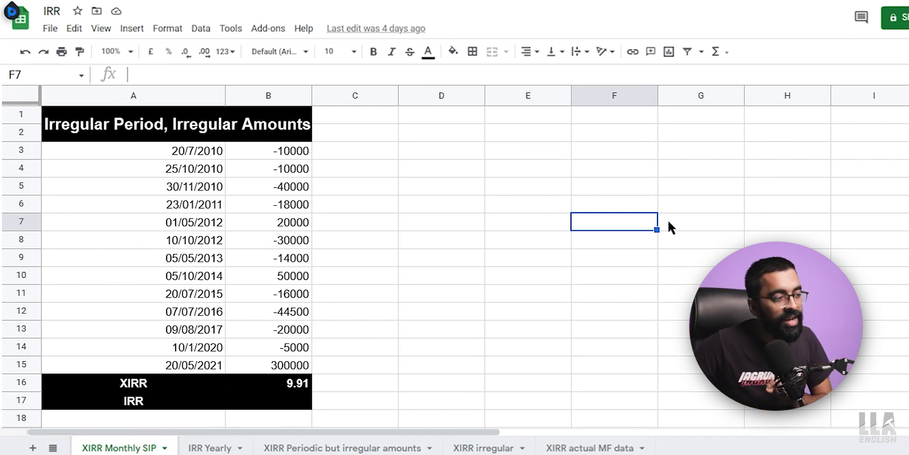
drag(208, 152, 208, 363)
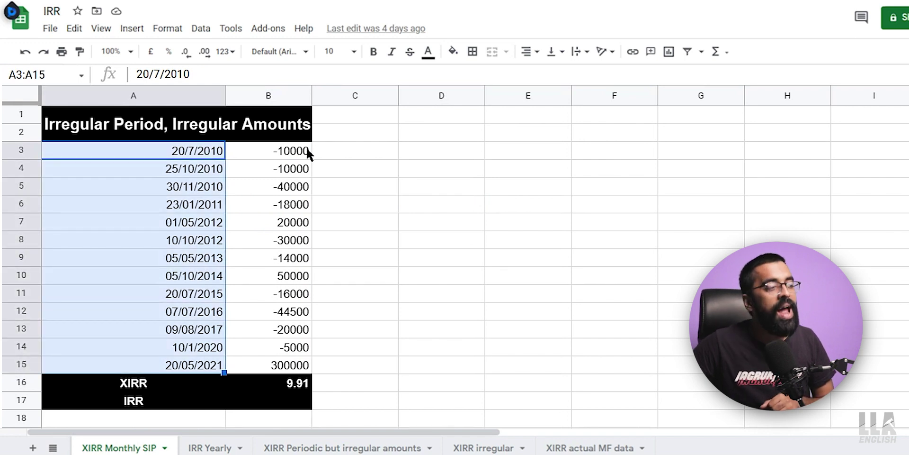
drag(292, 151, 298, 365)
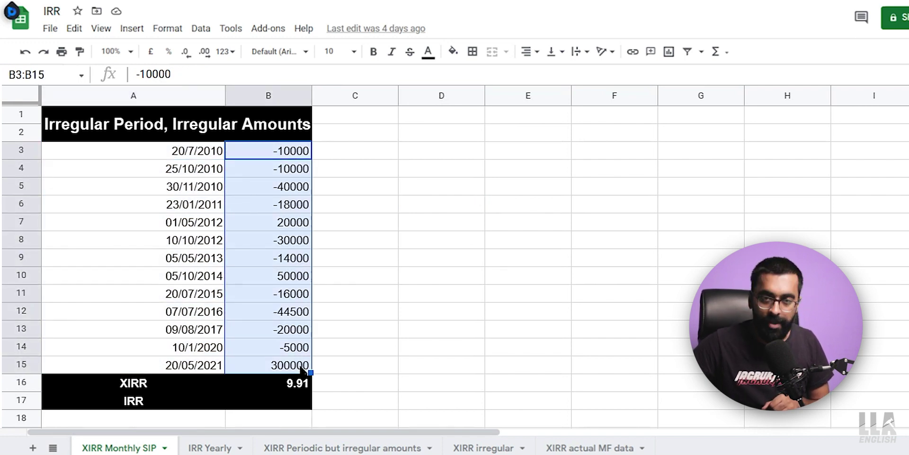
click(429, 333)
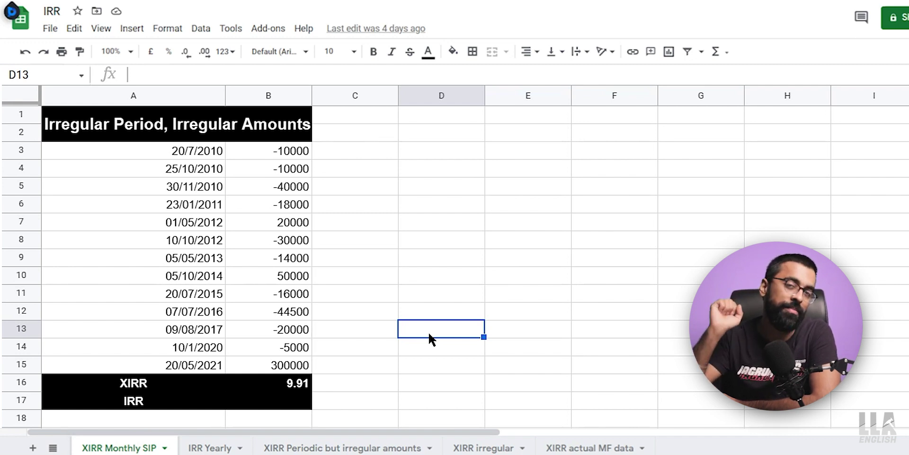
double_click(254, 384)
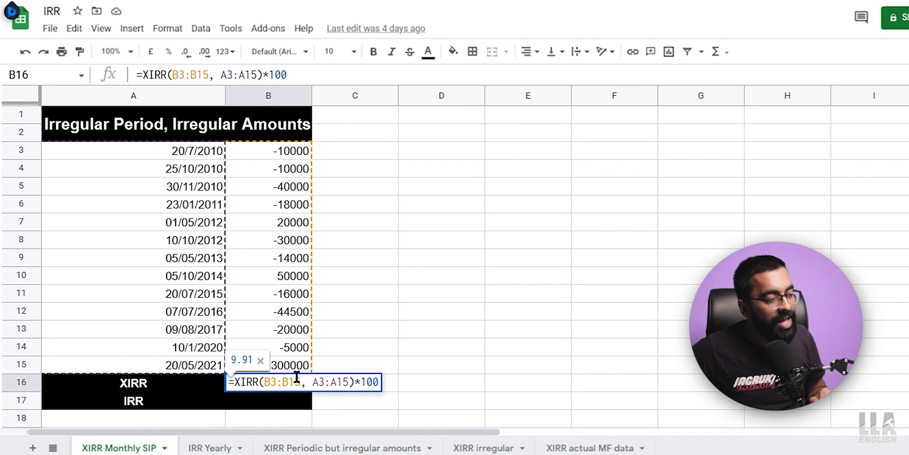
click(363, 351)
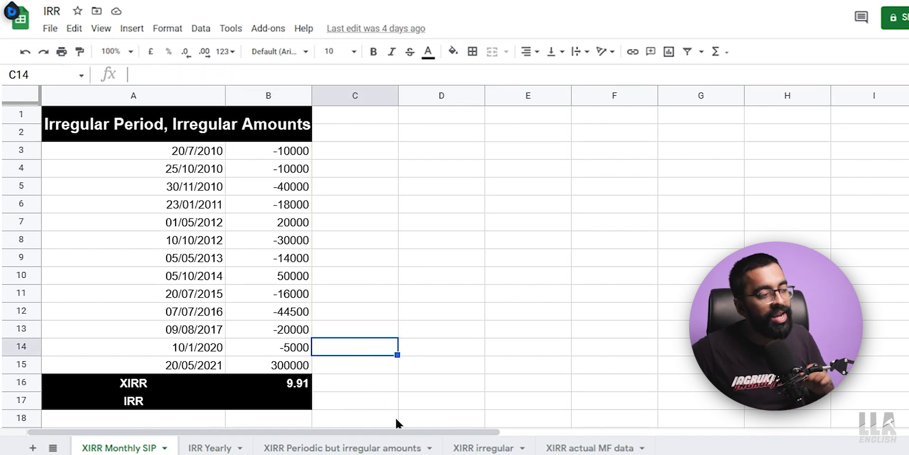